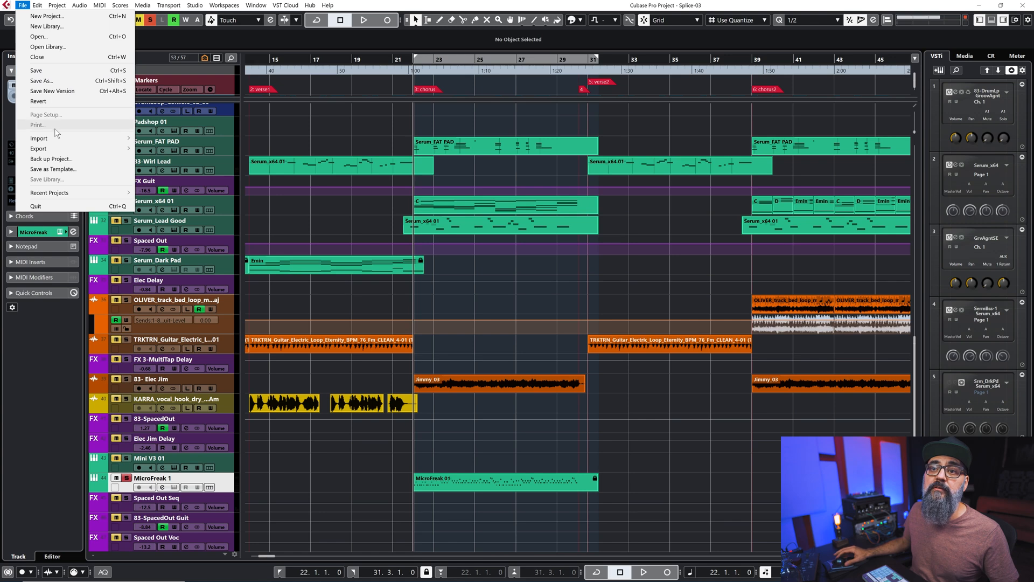
Export the Stereo Out mixdown as Test, creating an audio track after export, by queuing the job and running the queue
{"action": "mouse_move", "coordinate": [56, 150]}
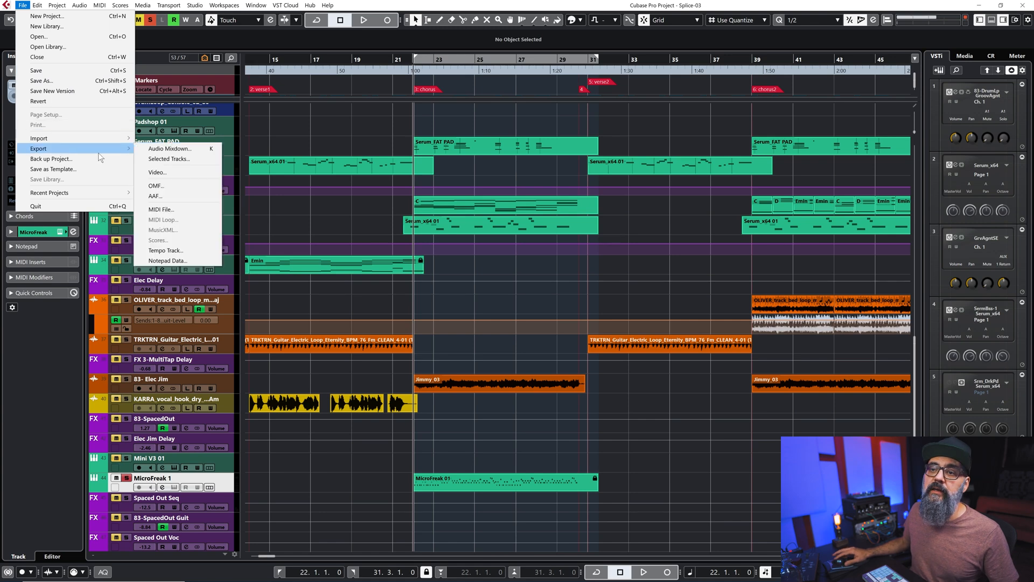
{"action": "left_click", "coordinate": [138, 147]}
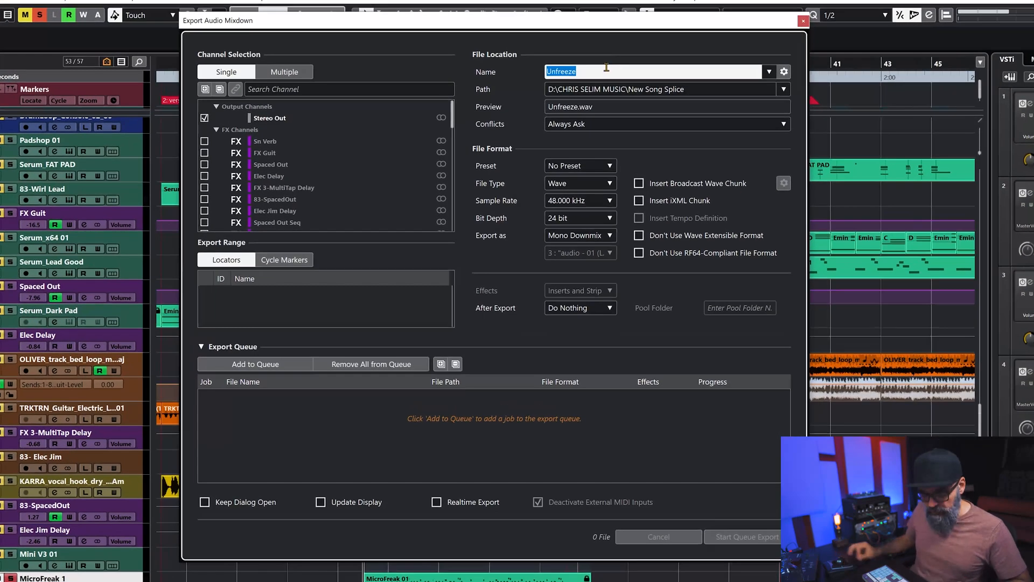
{"action": "type", "text": "Test"}
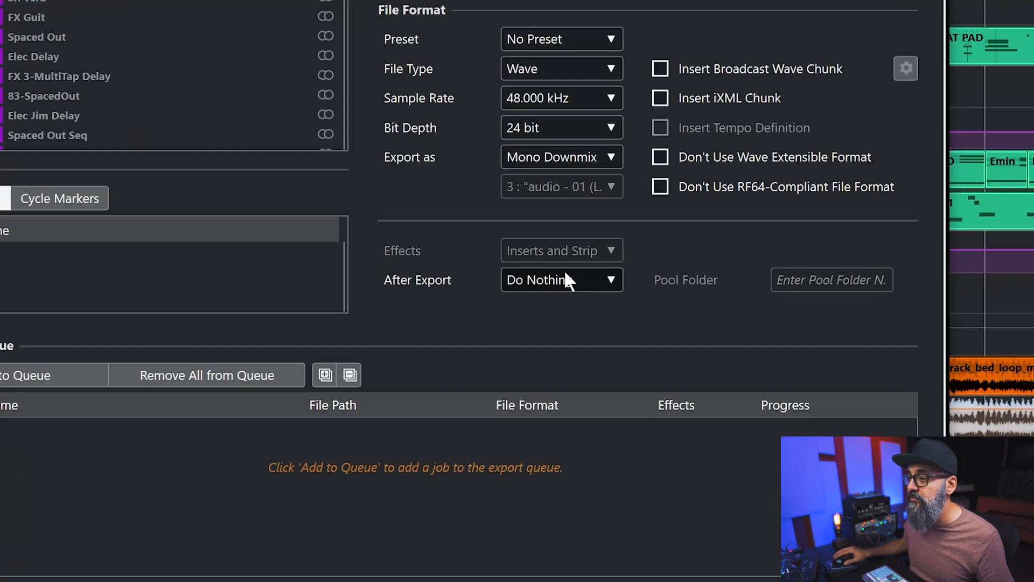
{"action": "left_click", "coordinate": [565, 274]}
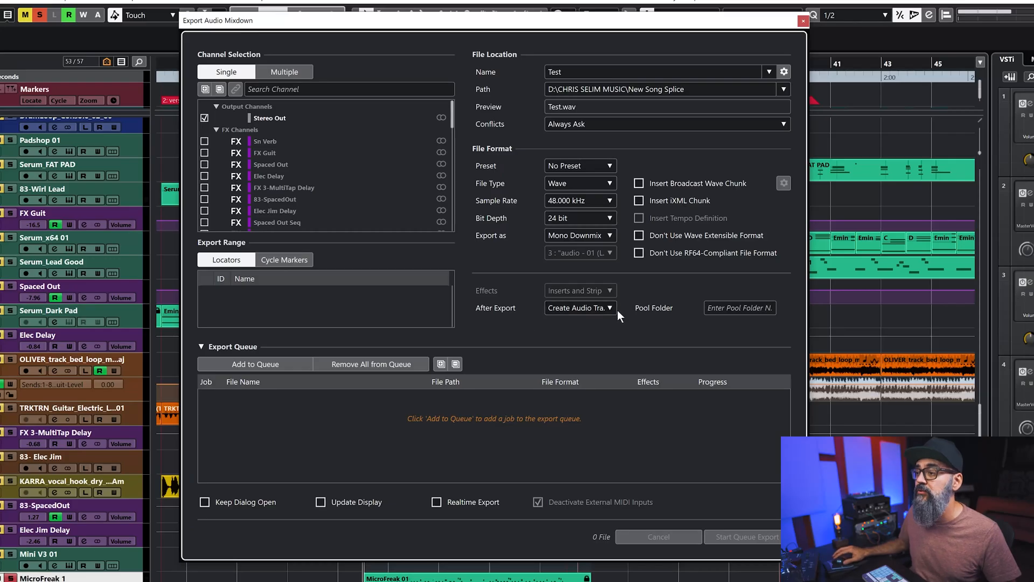
{"action": "left_click", "coordinate": [247, 366]}
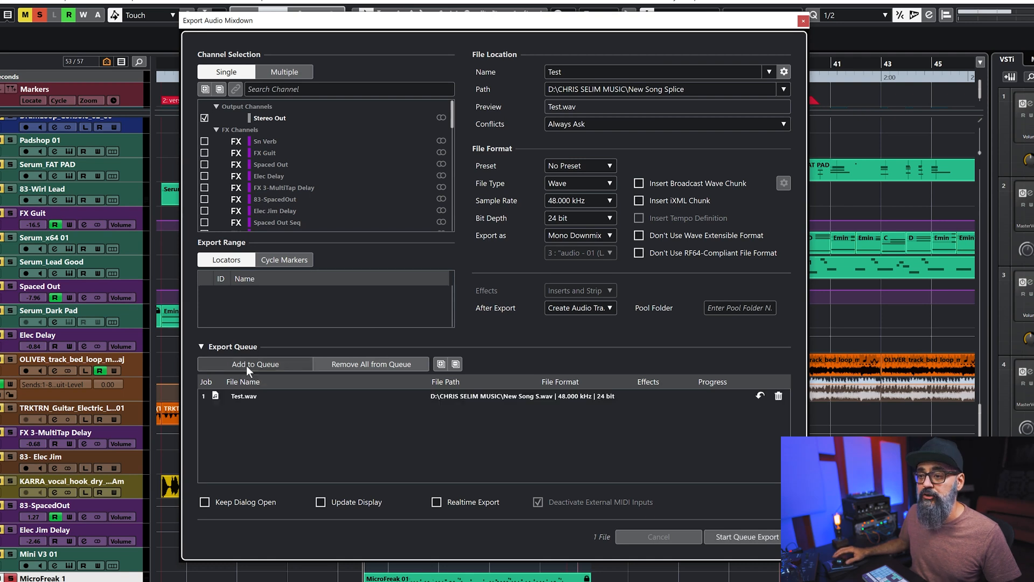
{"action": "left_click", "coordinate": [741, 537]}
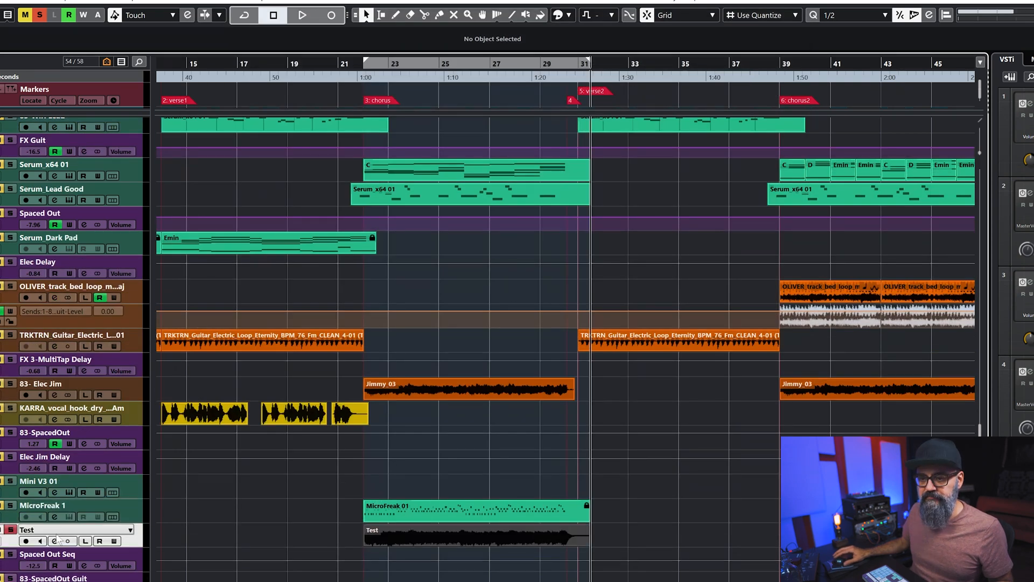
Toggle the solo state of the new Test track and play the project from the start of the chorus
{"action": "left_click", "coordinate": [10, 530]}
{"action": "left_click", "coordinate": [10, 530]}
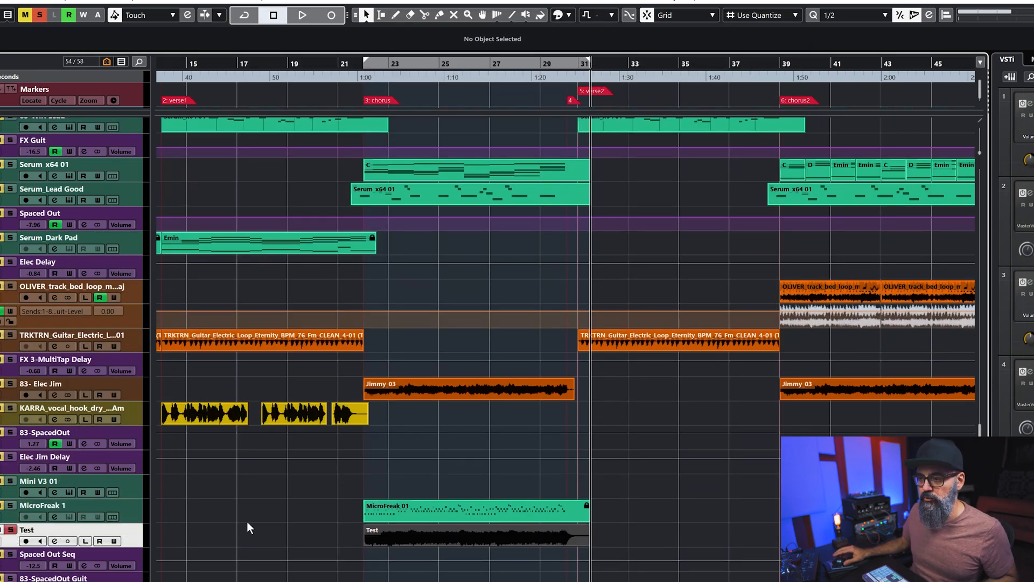
{"action": "left_click", "coordinate": [362, 66]}
{"action": "key", "text": "space"}
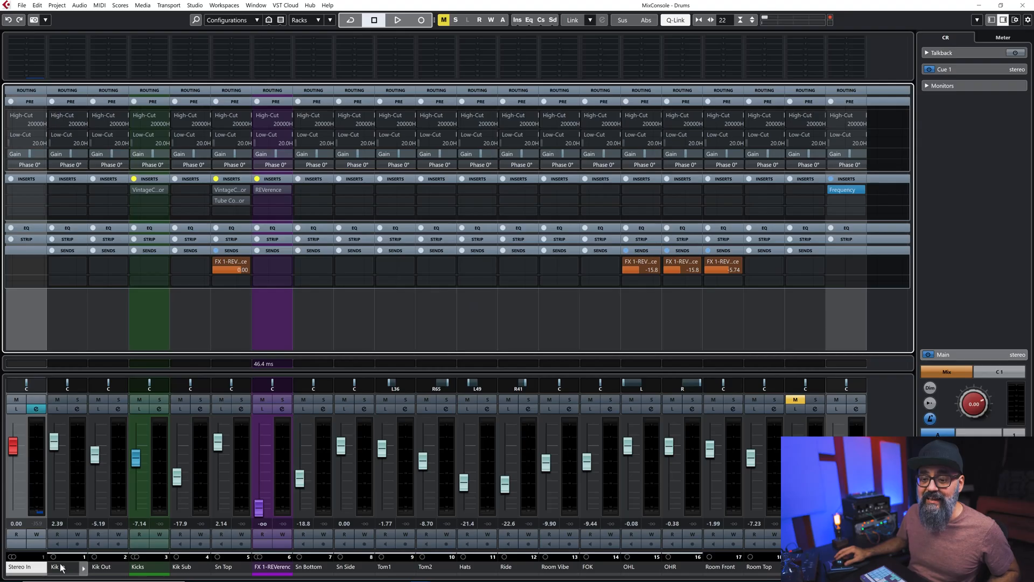
Select the channels from Kik In to Room Top and, using Q-Link, load SSLChannel Mono from C-STRIP into their first insert slot
{"action": "left_click", "coordinate": [58, 567]}
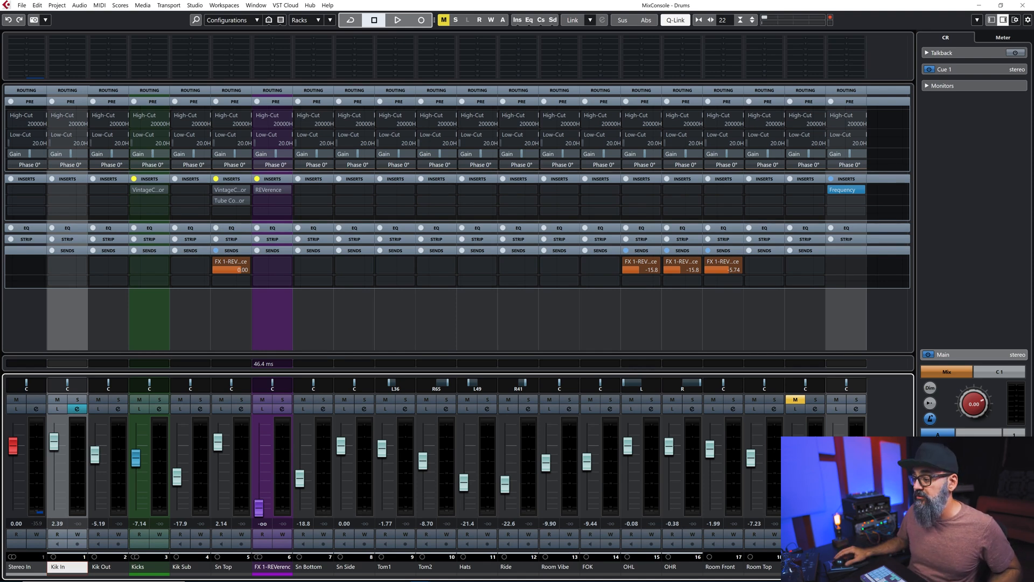
{"action": "left_click", "coordinate": [765, 569], "text": "shift"}
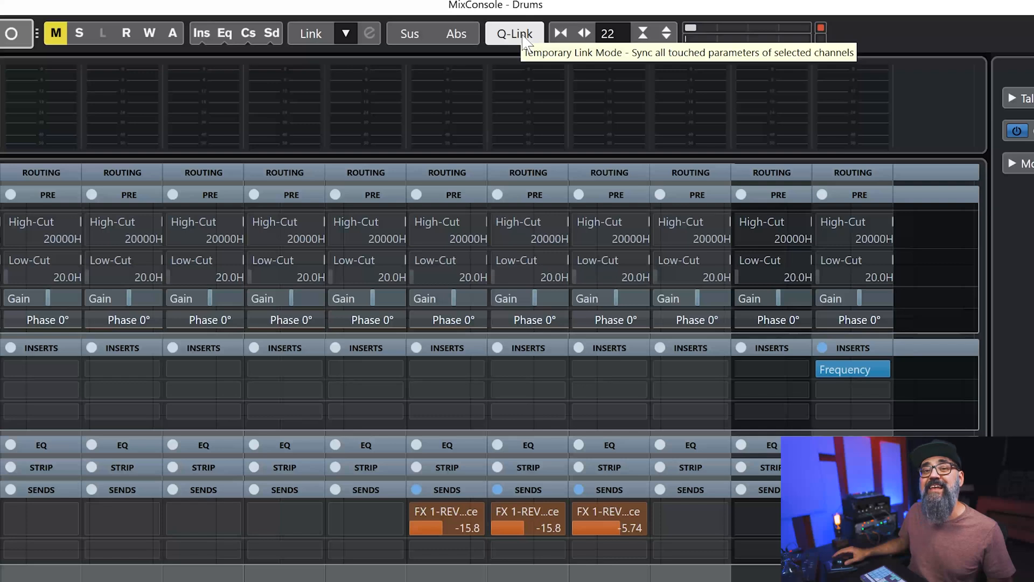
{"action": "left_click", "coordinate": [514, 34]}
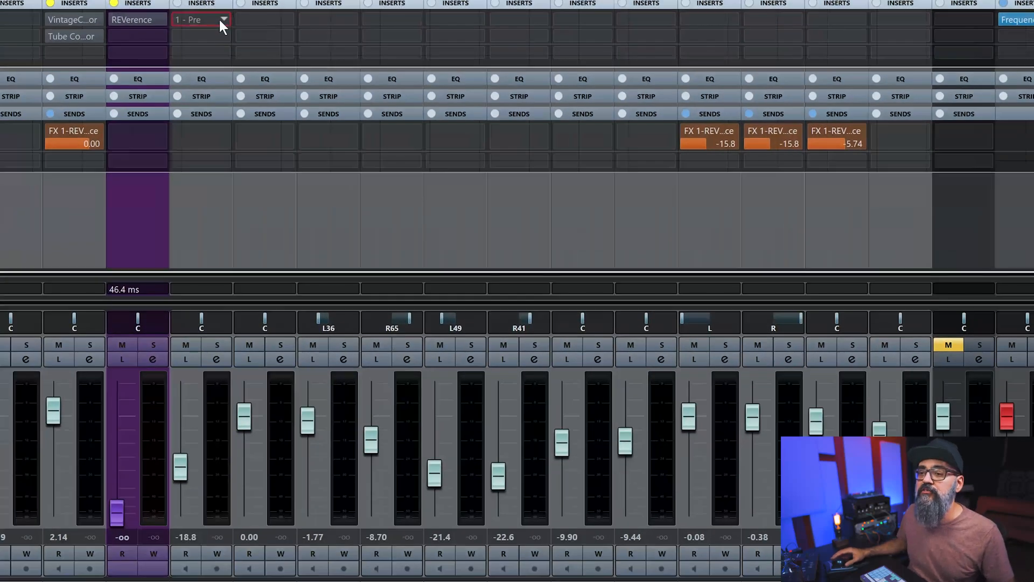
{"action": "left_click", "coordinate": [218, 21]}
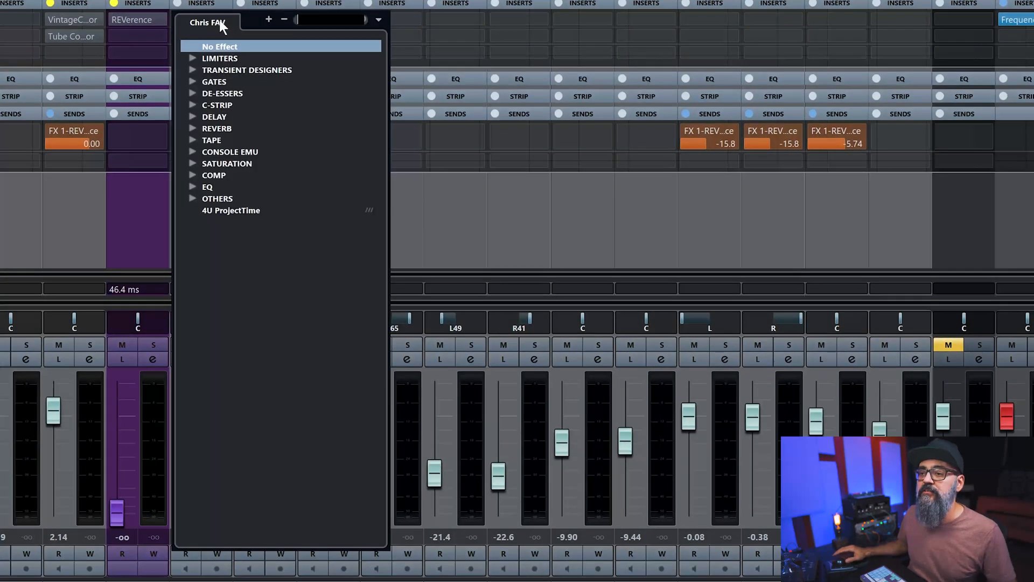
{"action": "left_click", "coordinate": [221, 106]}
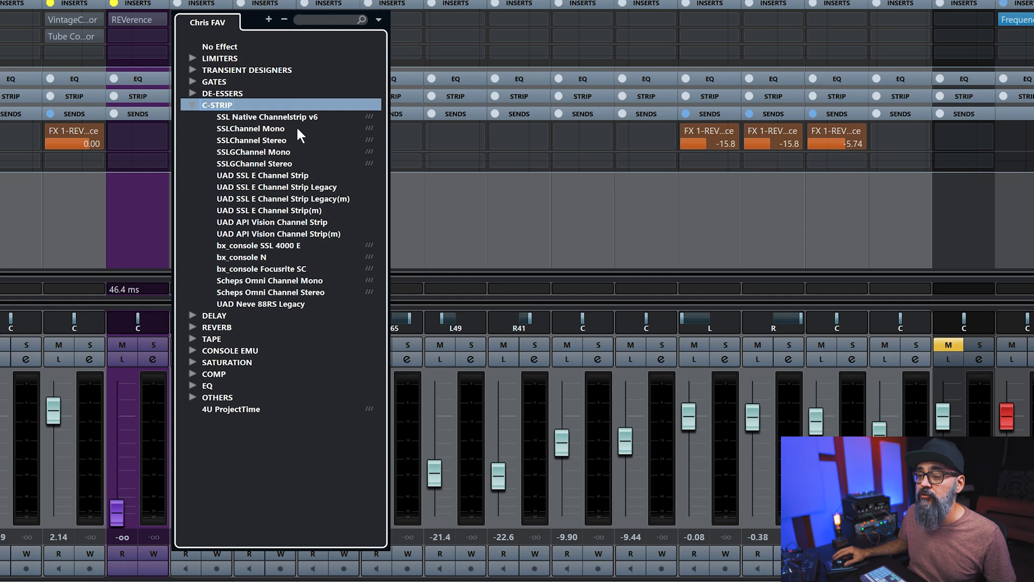
{"action": "left_click", "coordinate": [243, 130]}
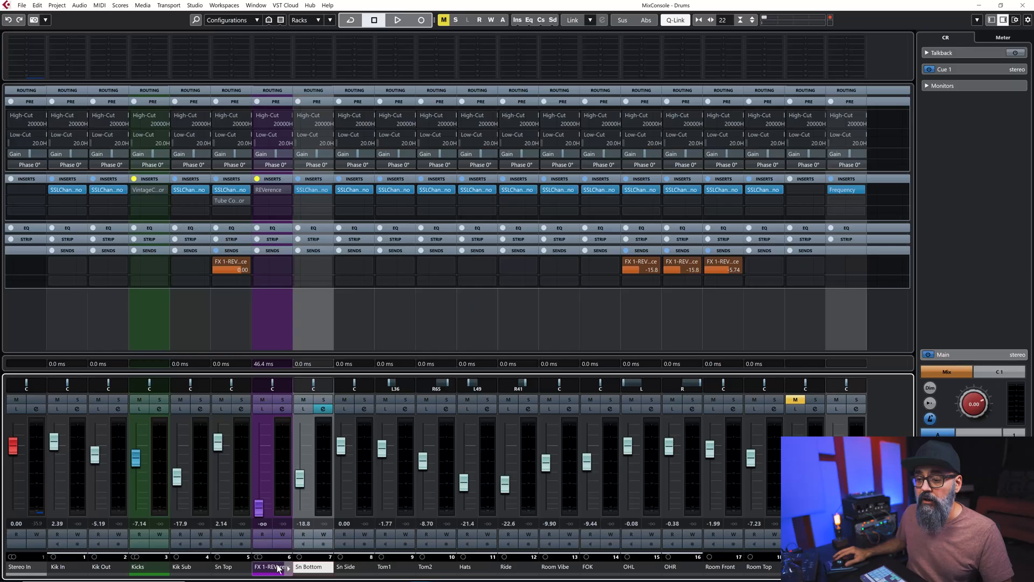
Raise the FX 1-REVerence channel's fader to about 0.9, activate its REVerence insert, and audition the drum mix
{"action": "left_click", "coordinate": [278, 567]}
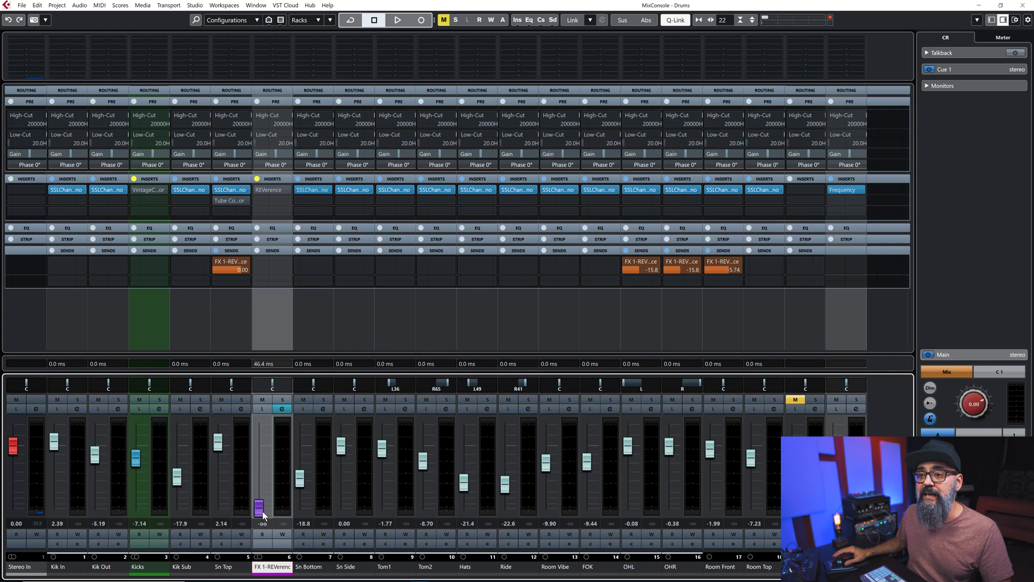
{"action": "left_click_drag", "start_coordinate": [263, 513], "coordinate": [261, 458]}
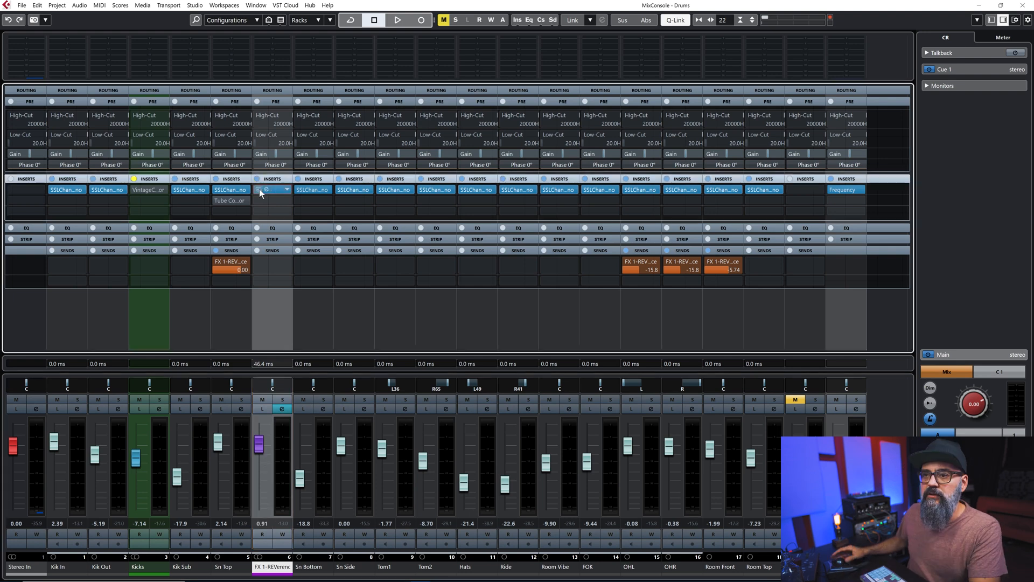
{"action": "key", "text": "space"}
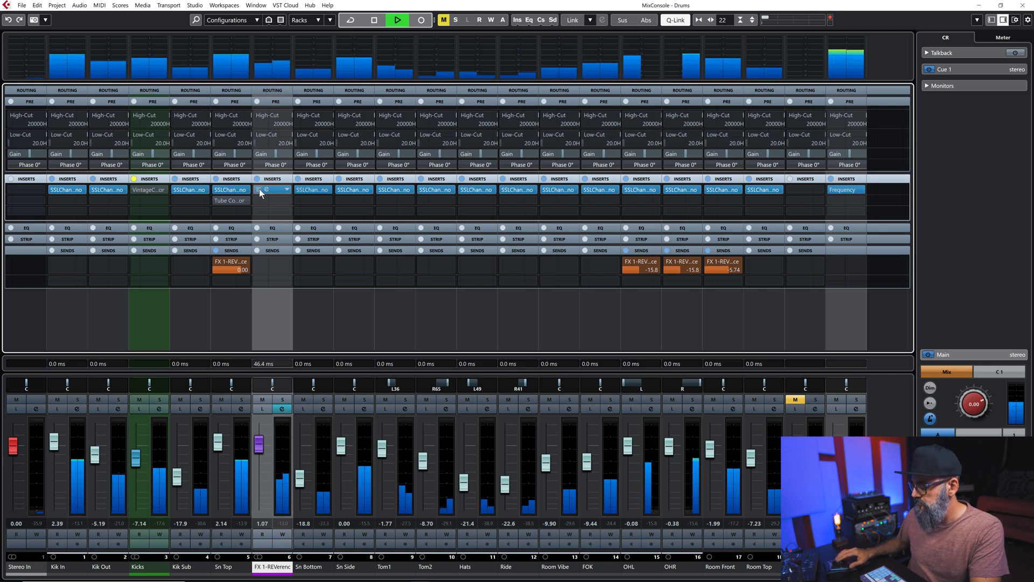
{"action": "key", "text": "space"}
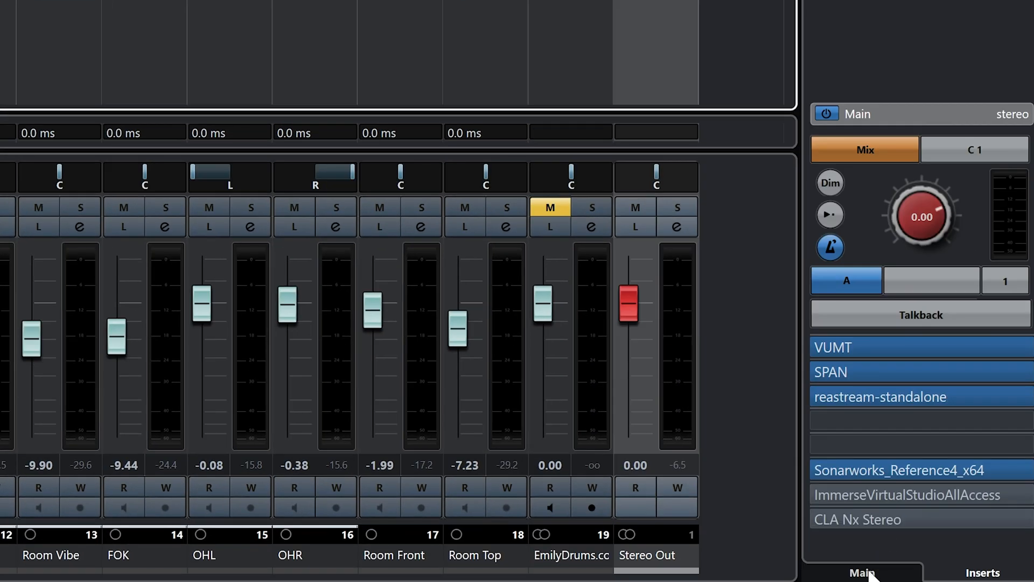
Show the Control Room's main settings and adjust the Listen Dim level
{"action": "left_click", "coordinate": [869, 572]}
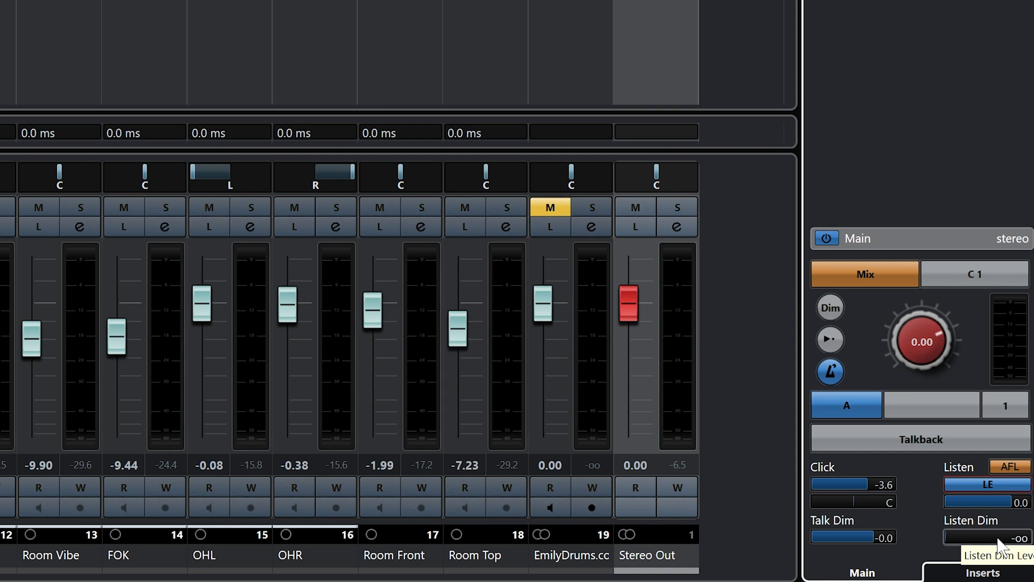
{"action": "left_click", "coordinate": [958, 539]}
{"action": "left_click_drag", "start_coordinate": [999, 536], "coordinate": [1001, 537]}
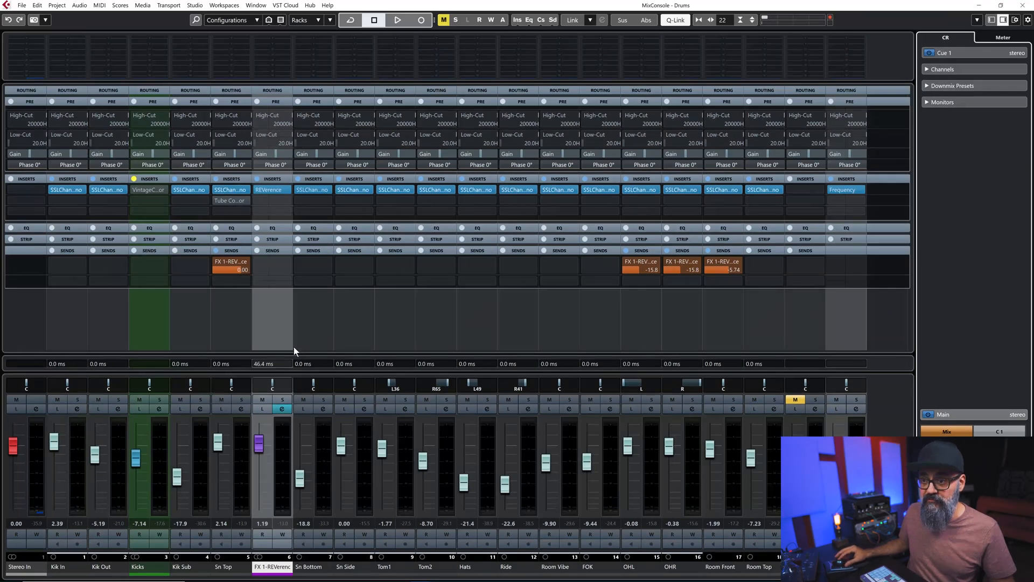
Toggle Listen on the FX 1-REVerence channel during playback and raise its fader to about 8.4 while comparing with the full mix
{"action": "mouse_move", "coordinate": [280, 389]}
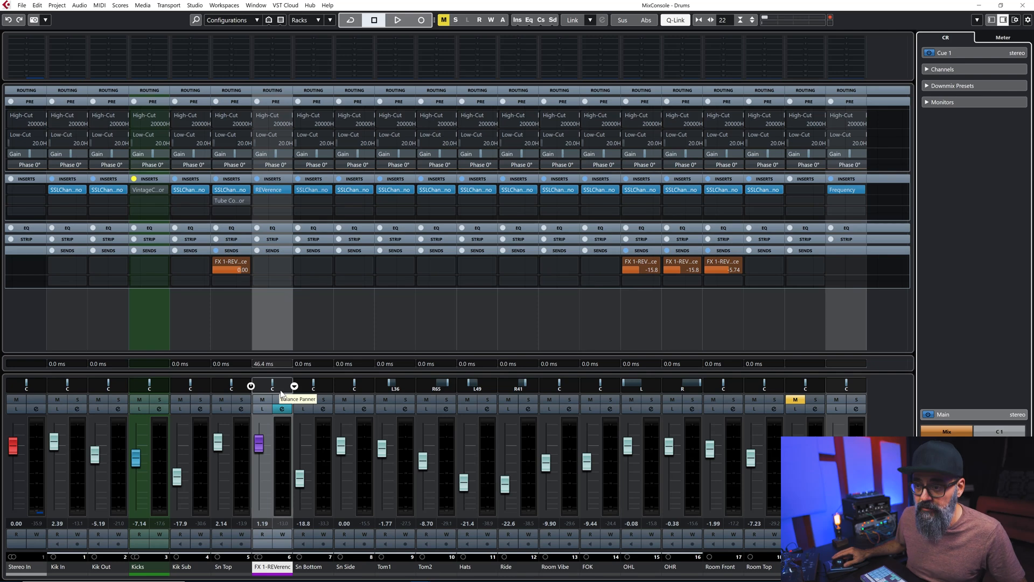
{"action": "left_click", "coordinate": [263, 410]}
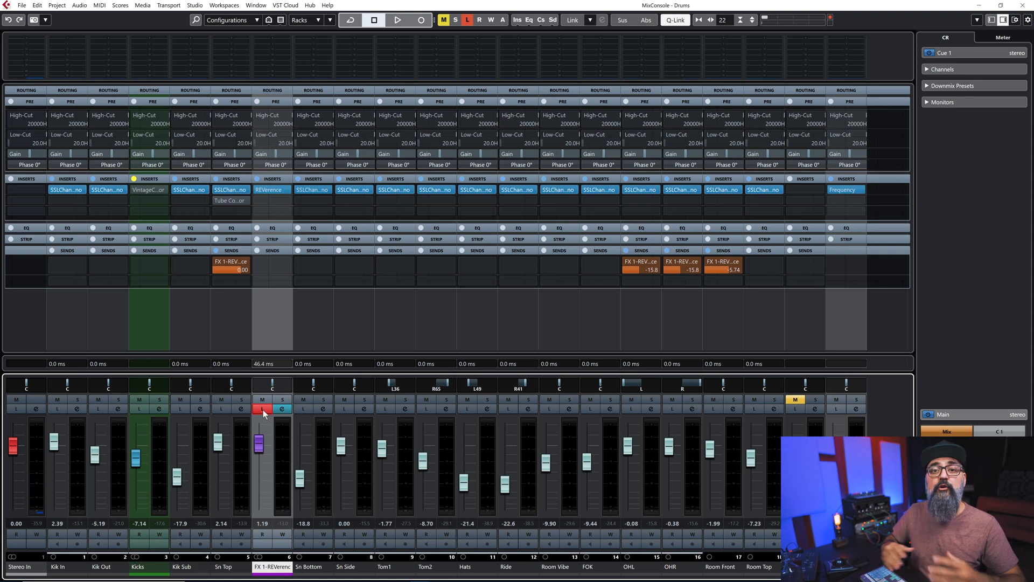
{"action": "key", "text": "space"}
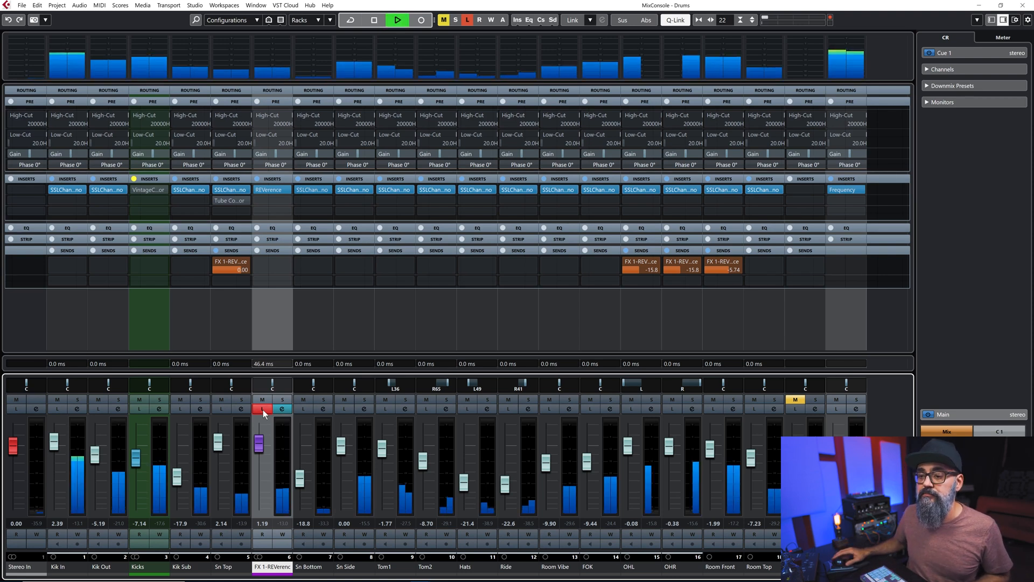
{"action": "mouse_move", "coordinate": [259, 443]}
{"action": "left_mouse_down"}
{"action": "mouse_move", "coordinate": [259, 420]}
{"action": "mouse_move", "coordinate": [260, 434]}
{"action": "left_mouse_up"}
{"action": "left_click", "coordinate": [262, 409]}
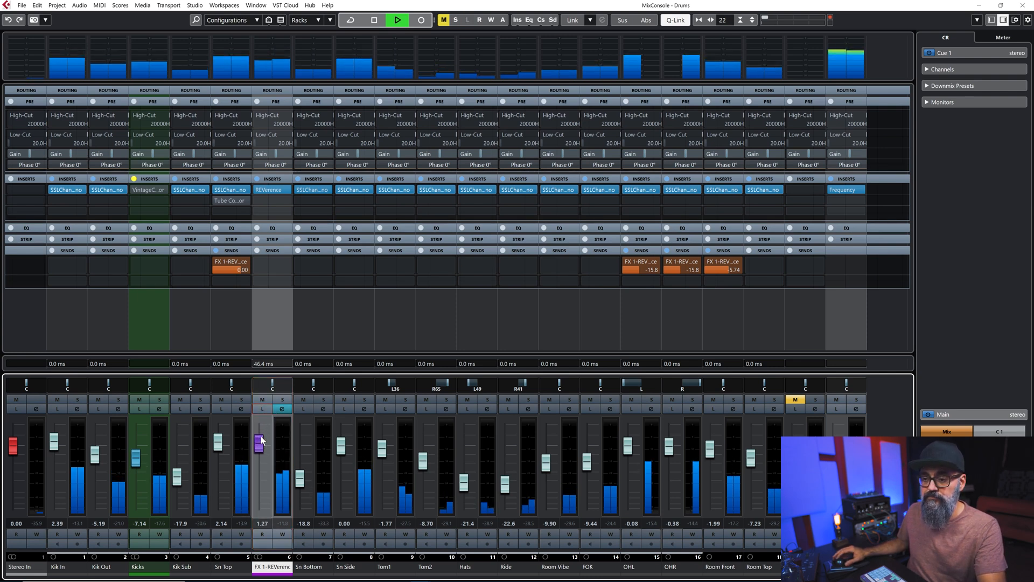
{"action": "left_click", "coordinate": [262, 409]}
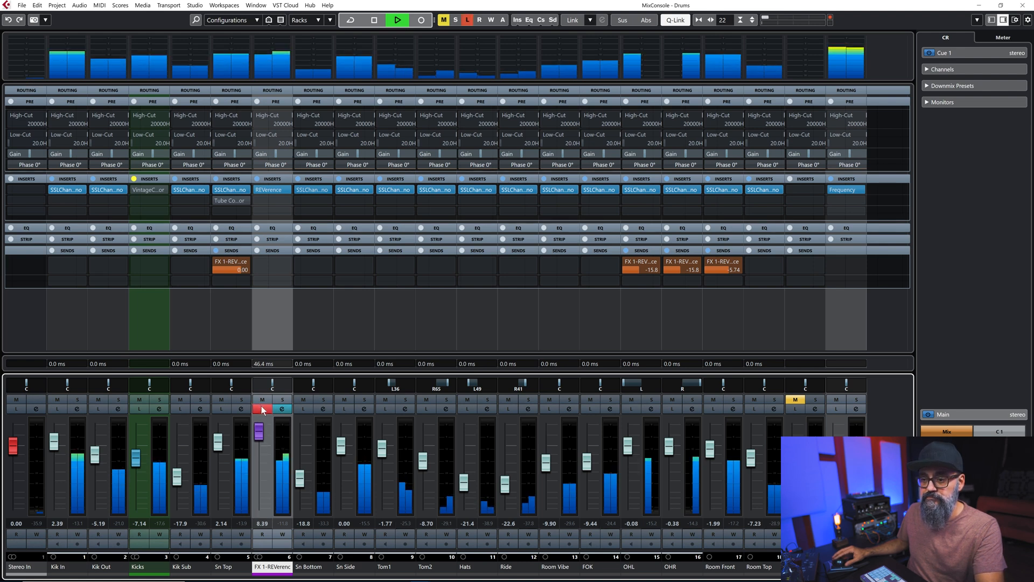
{"action": "left_click", "coordinate": [262, 409]}
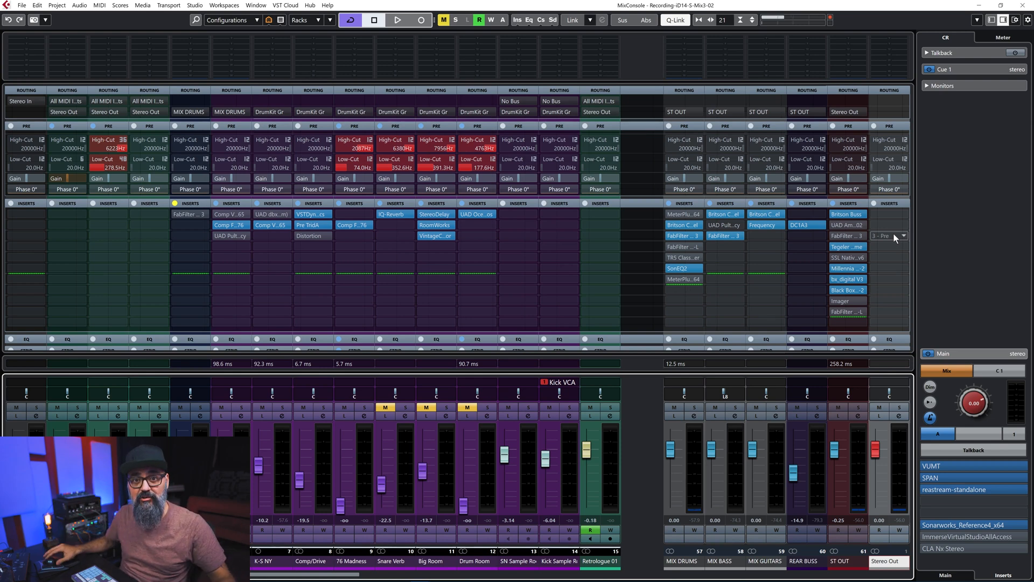
Look over the project's import options, and select the Stereo Out channel followed by the ST OUT channel
{"action": "left_click", "coordinate": [23, 6]}
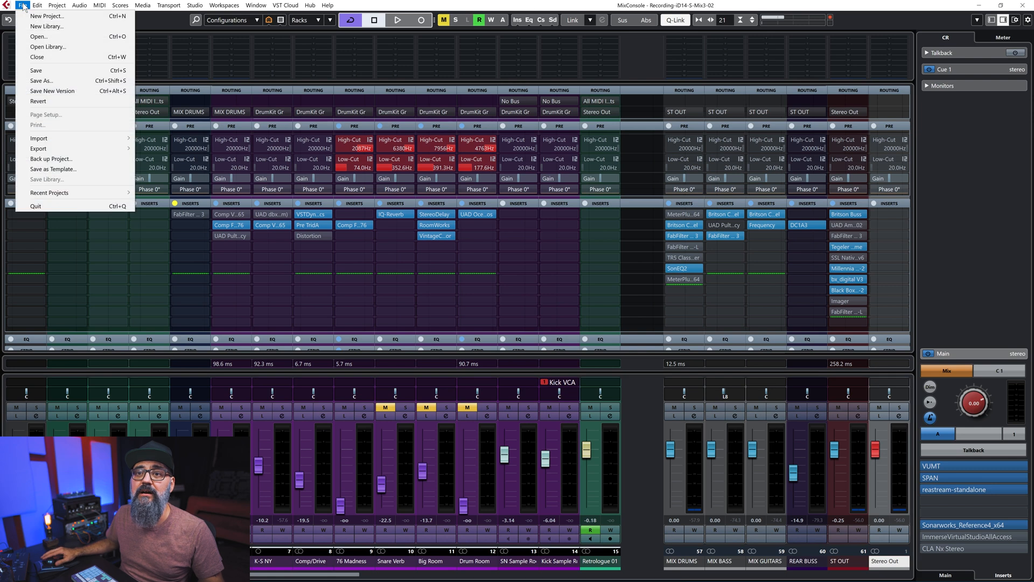
{"action": "mouse_move", "coordinate": [66, 138]}
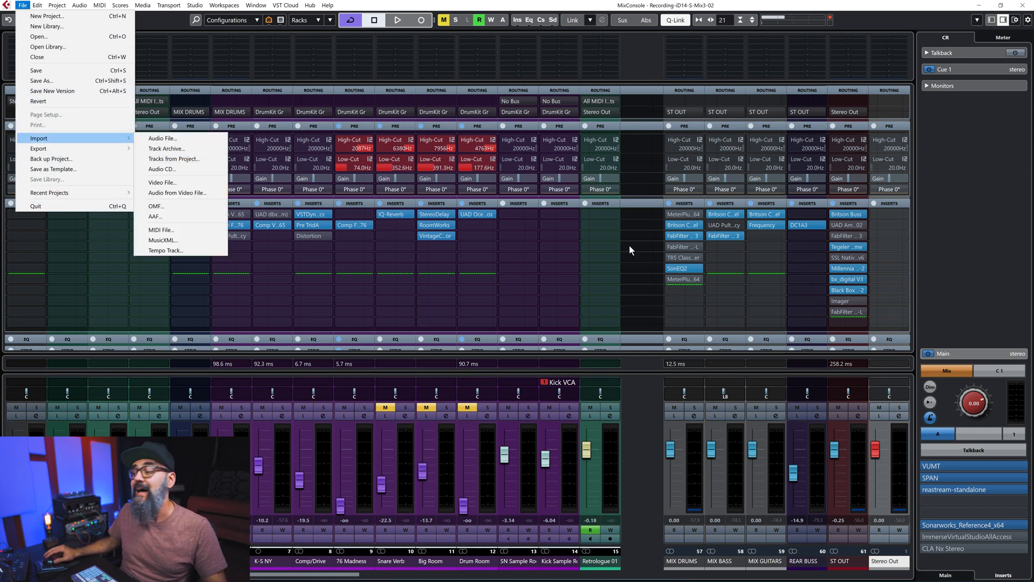
{"action": "left_click", "coordinate": [891, 561]}
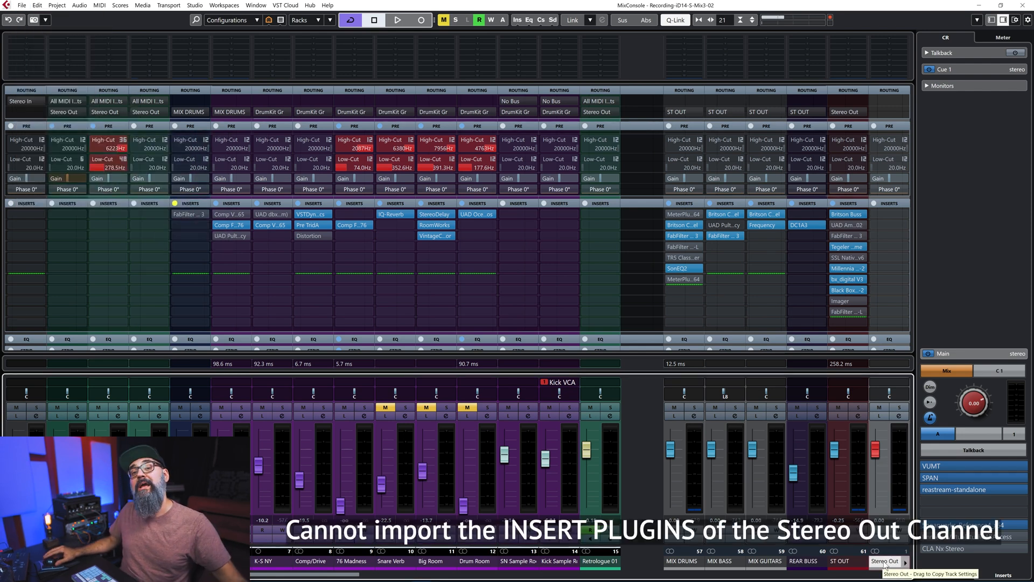
{"action": "left_click", "coordinate": [851, 561]}
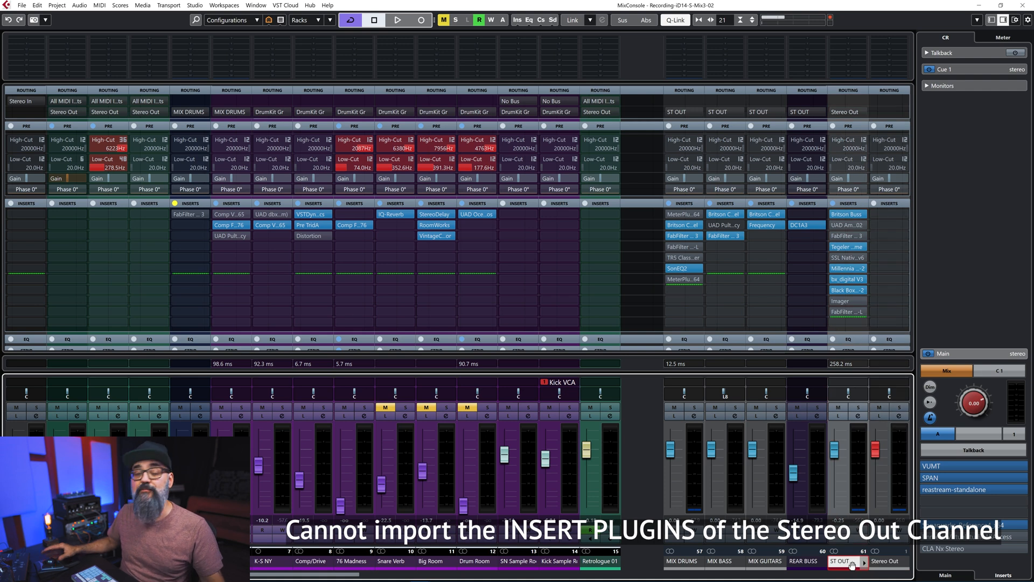